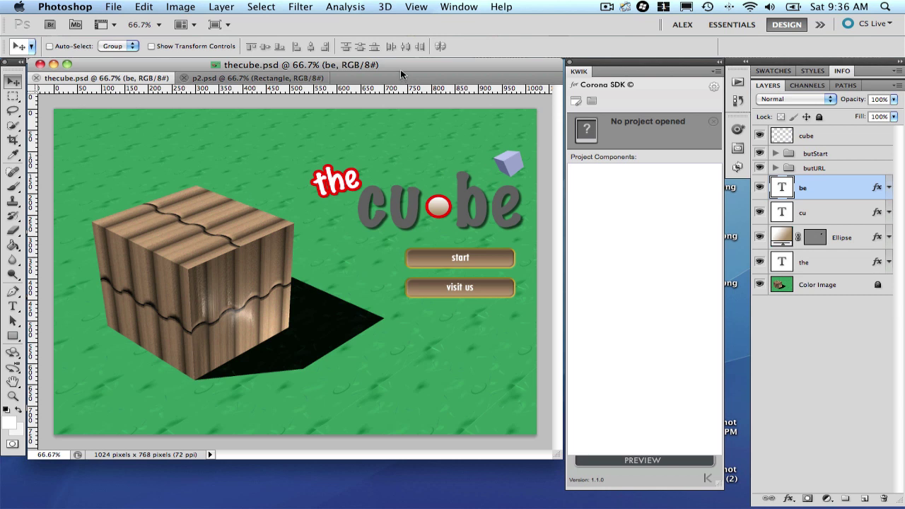
# Step: Glance at p2.psd, then check the butStart group's contents in thecube.psd
pyautogui.click(272, 80)
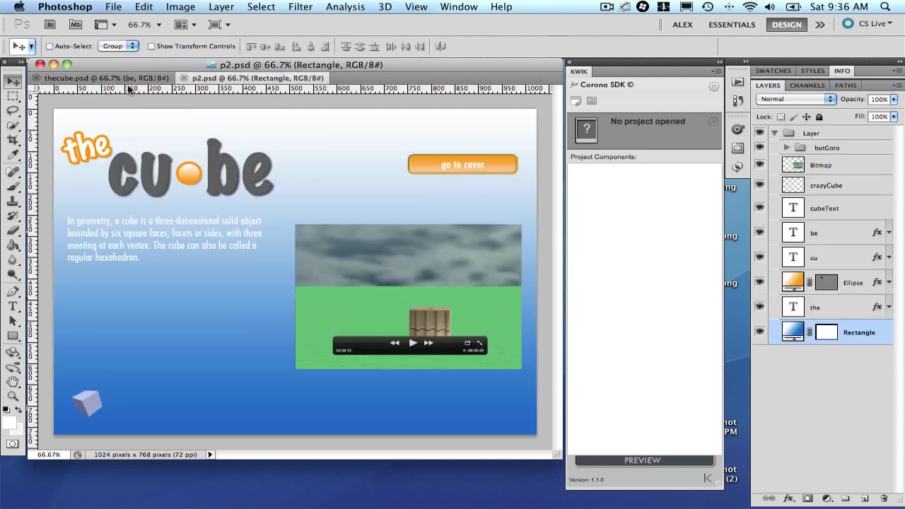
pyautogui.click(128, 80)
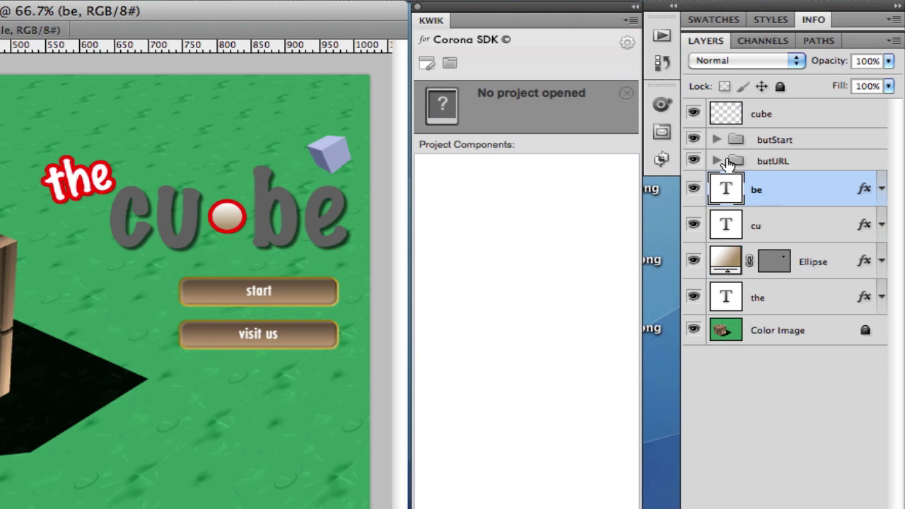
pyautogui.click(717, 140)
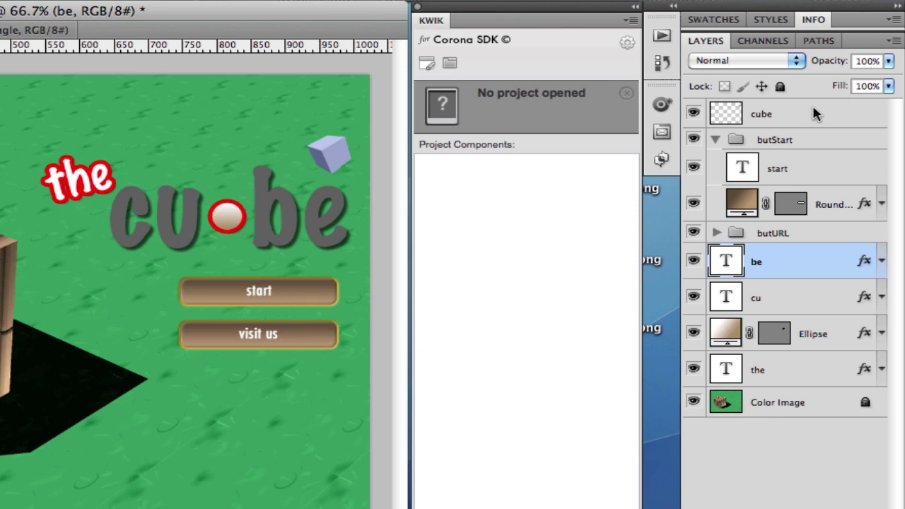
pyautogui.click(716, 140)
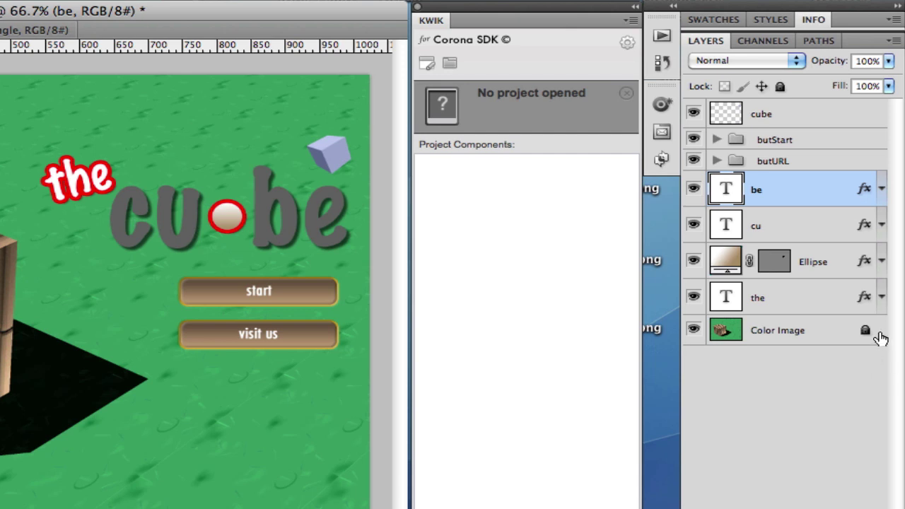
# Step: Unlock the Color Image layer in thecube.psd
pyautogui.moveTo(865, 331); pyautogui.dragTo(824, 350)
pyautogui.click(848, 335)
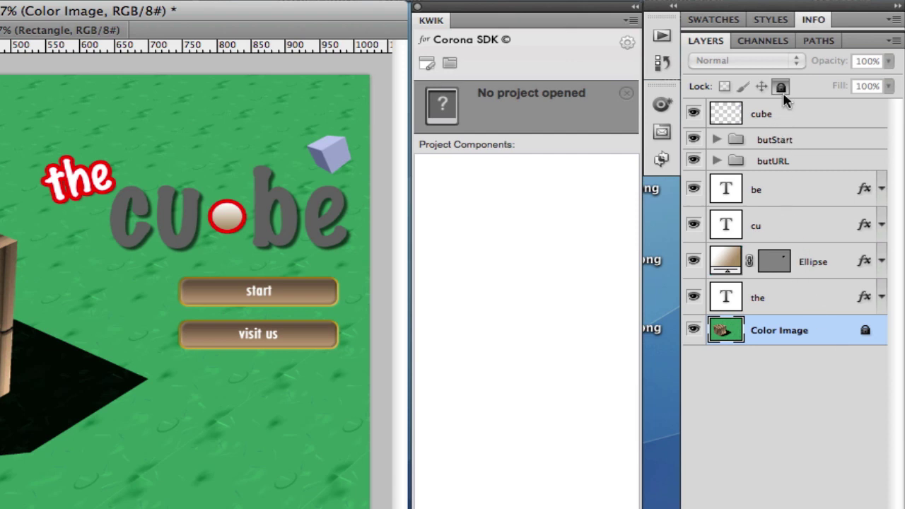
pyautogui.click(839, 402)
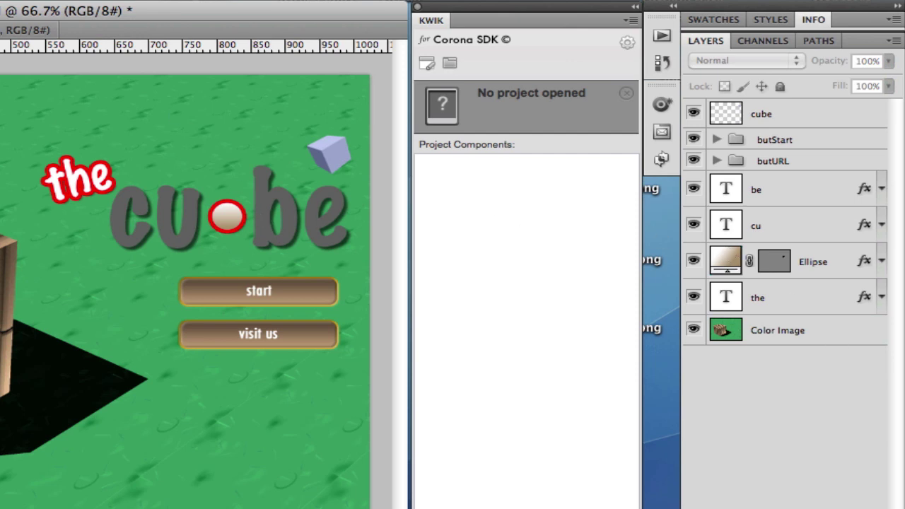
# Step: In p2.psd, move layers butGoto through Rectangle out of the Layer group
pyautogui.hotkey('ctrl', 'Tab')
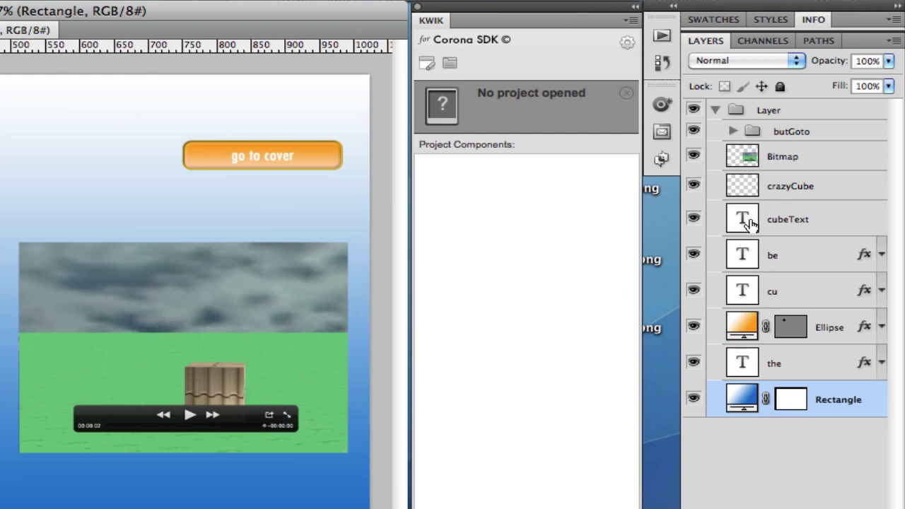
pyautogui.click(716, 112)
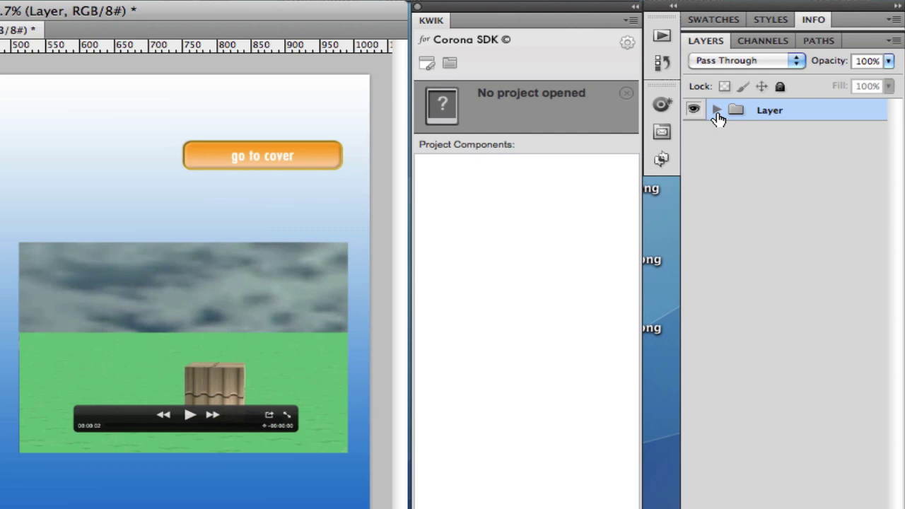
pyautogui.click(717, 111)
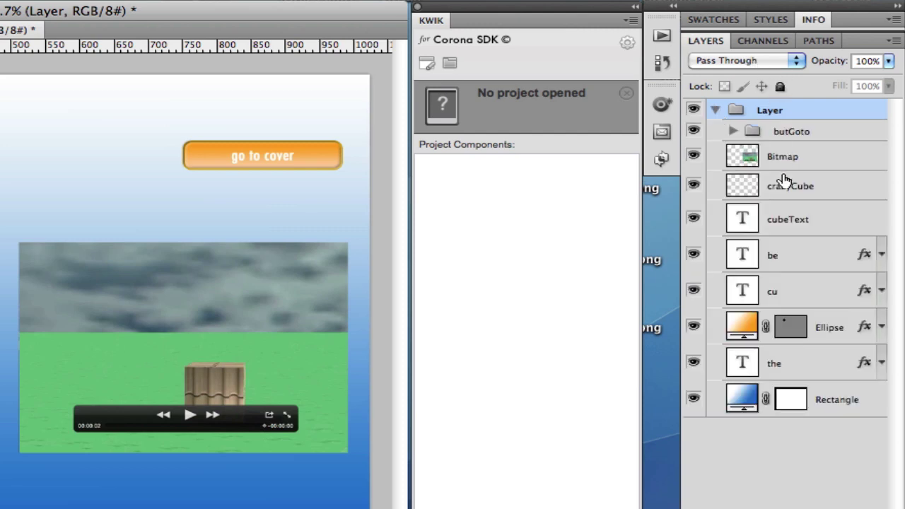
pyautogui.click(790, 133)
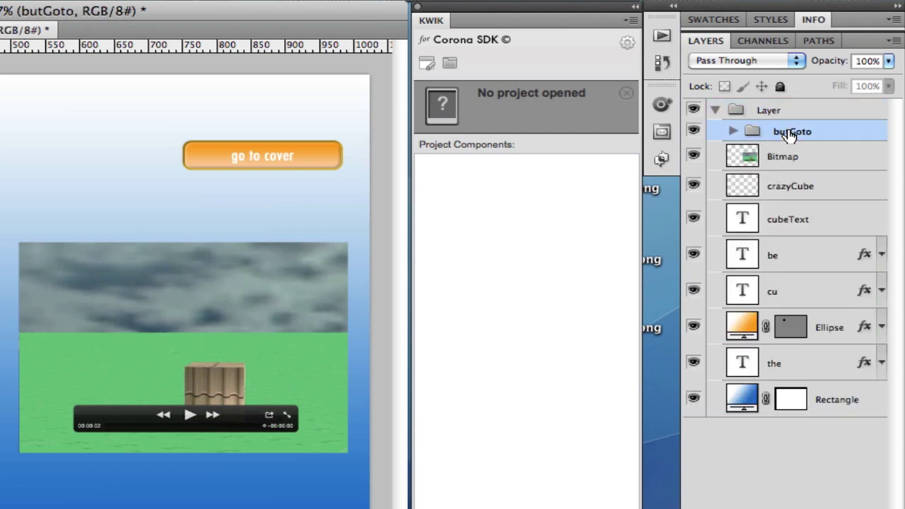
pyautogui.keyDown('shift'); pyautogui.click(853, 403); pyautogui.keyUp('shift')
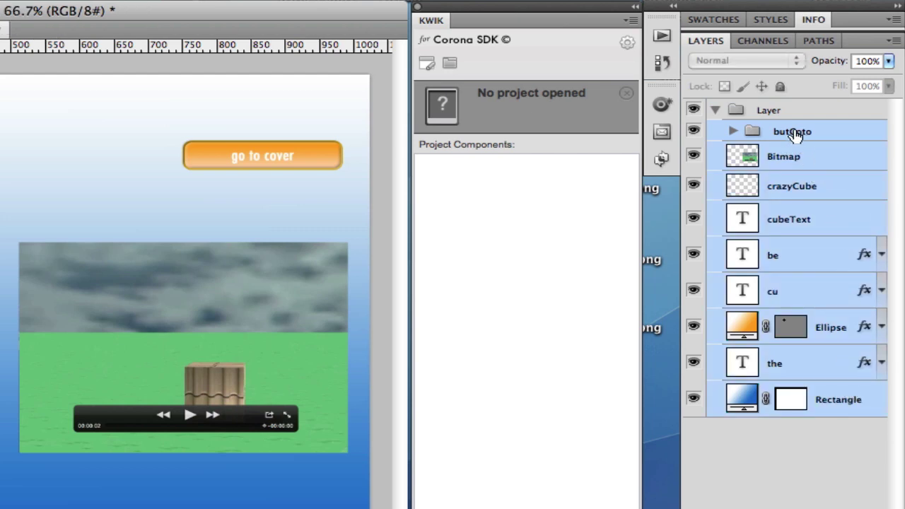
pyautogui.moveTo(778, 136); pyautogui.dragTo(757, 109)
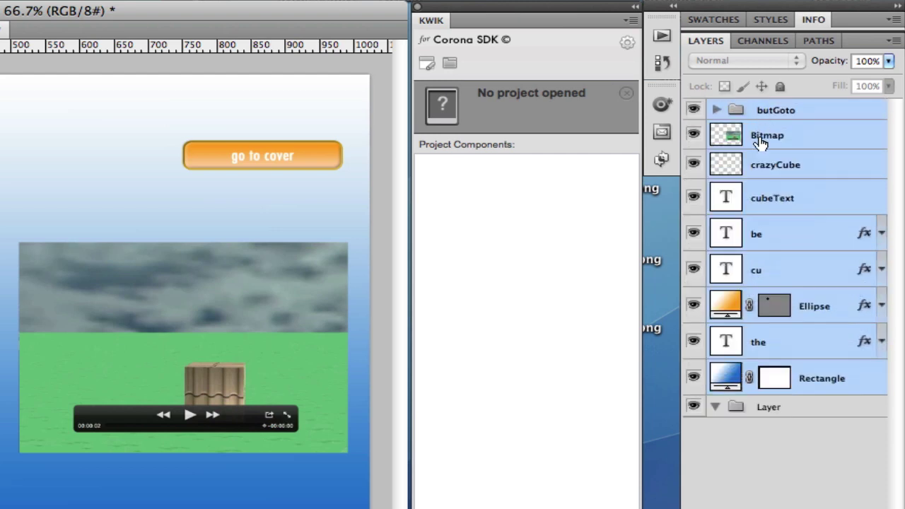
# Step: Delete the now-empty Layer group
pyautogui.click(759, 418)
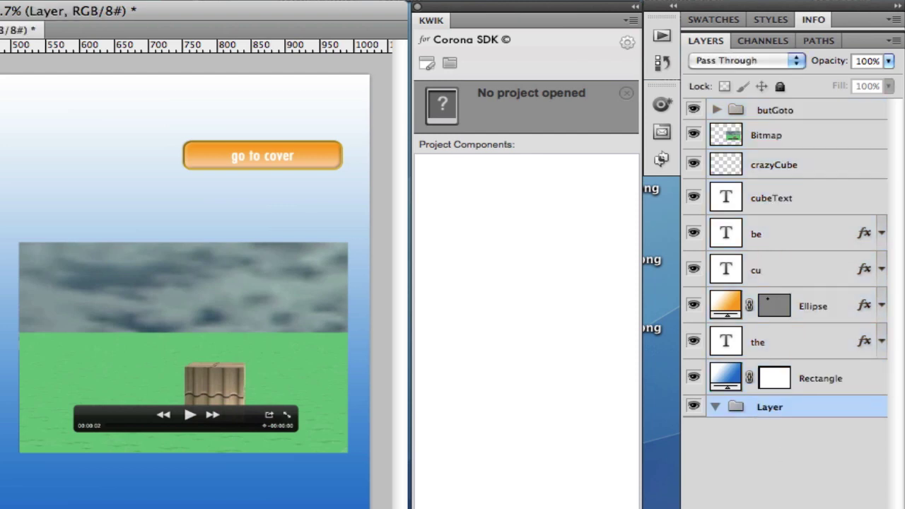
pyautogui.press('Delete')
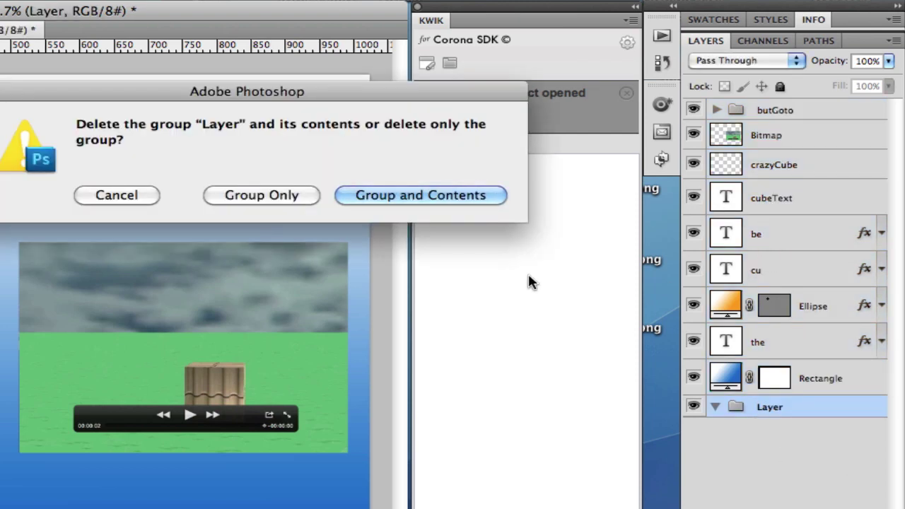
pyautogui.click(456, 203)
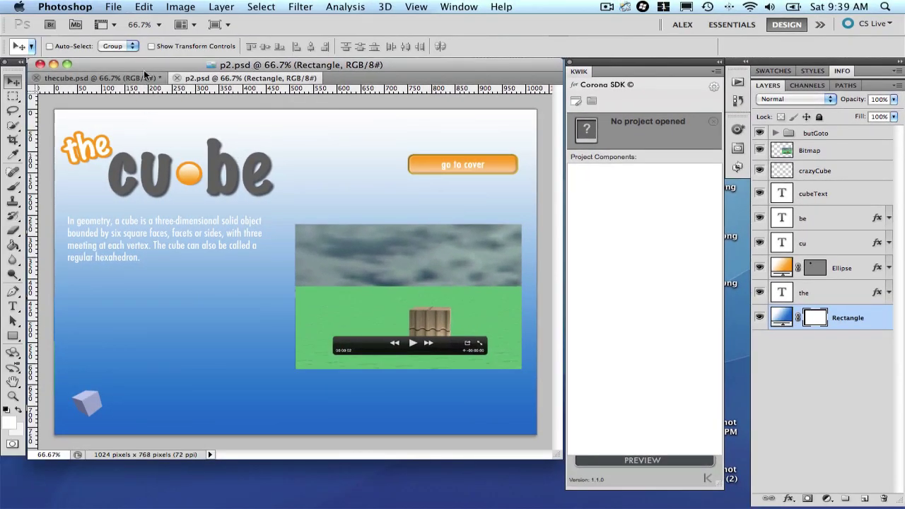
pyautogui.click(135, 77)
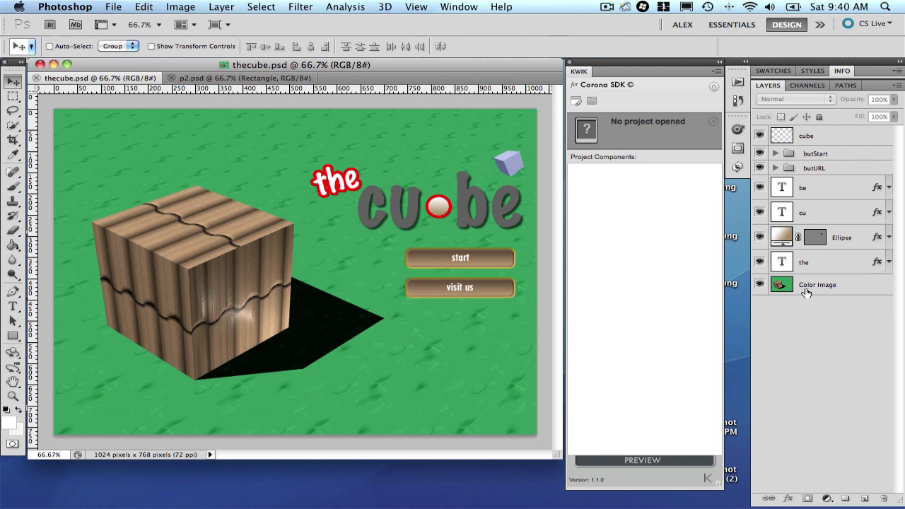
# Step: Create the Kwik Book project 'myCube' targeting iPad, built from thecube.psd
pyautogui.click(576, 101)
pyautogui.tripleClick(401, 202)
pyautogui.write('myCube')
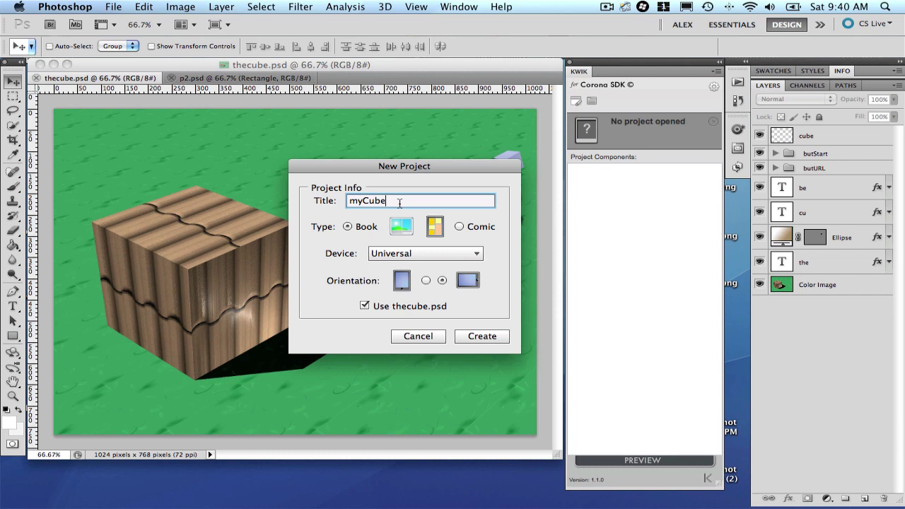
pyautogui.click(458, 259)
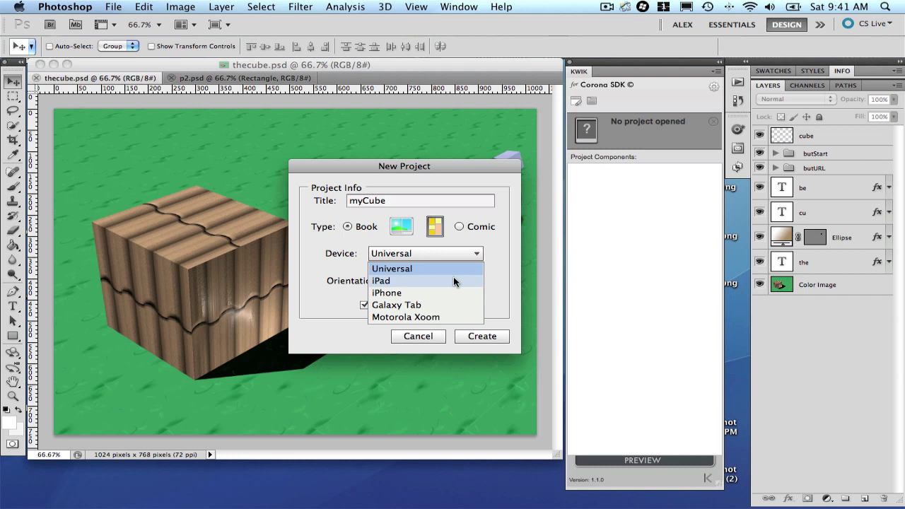
pyautogui.click(453, 279)
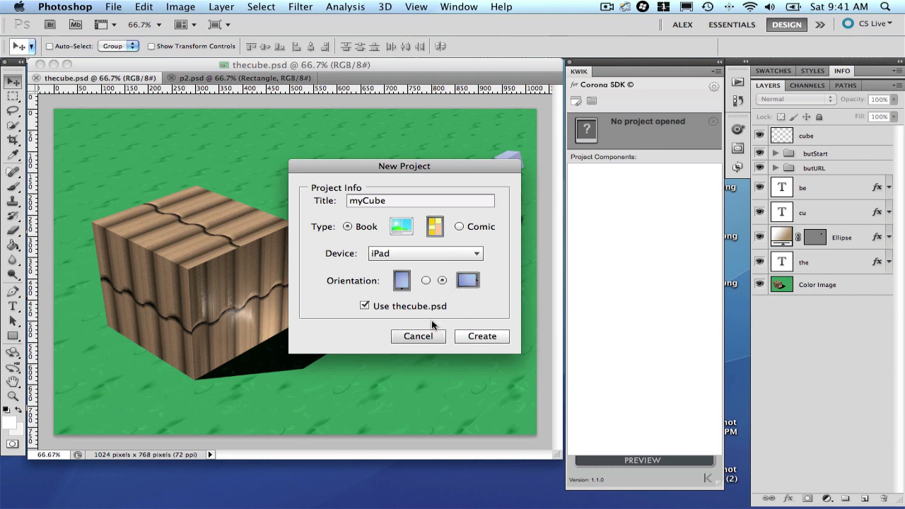
pyautogui.click(475, 337)
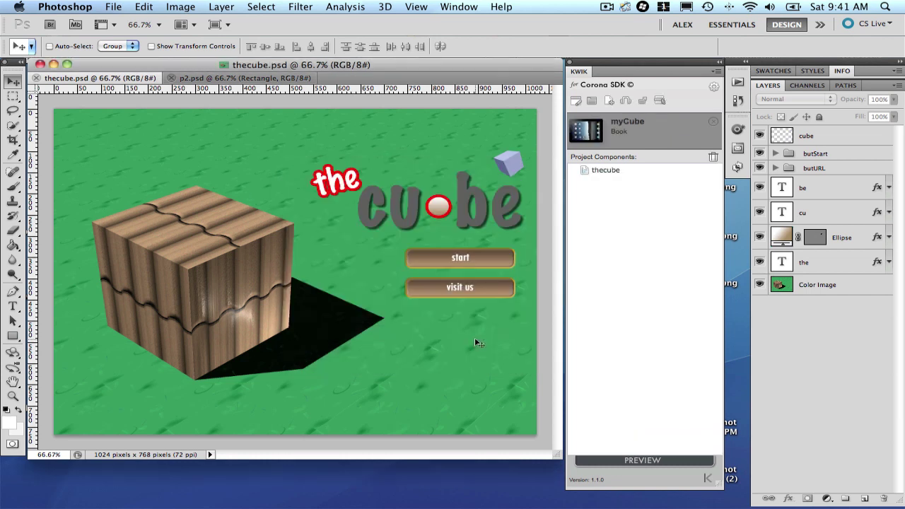
# Step: Add p2.psd to myCube as a new page titled p2
pyautogui.click(193, 79)
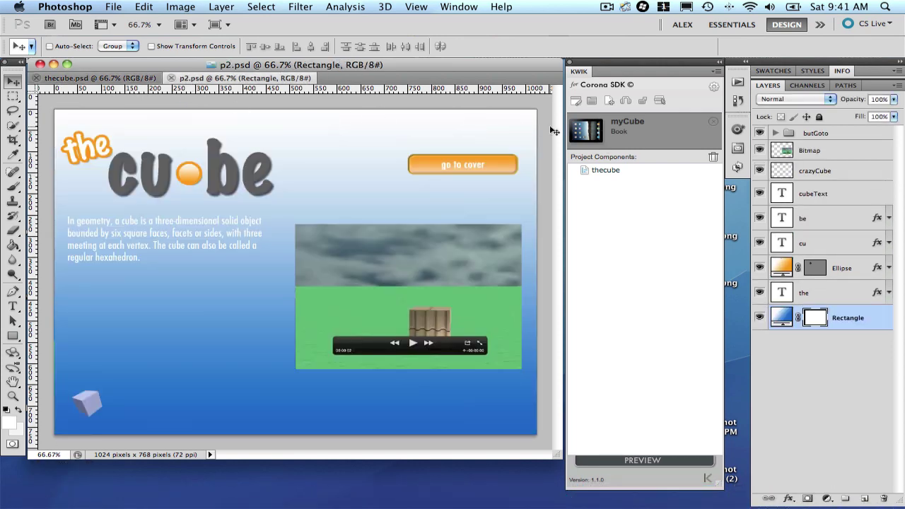
pyautogui.click(607, 101)
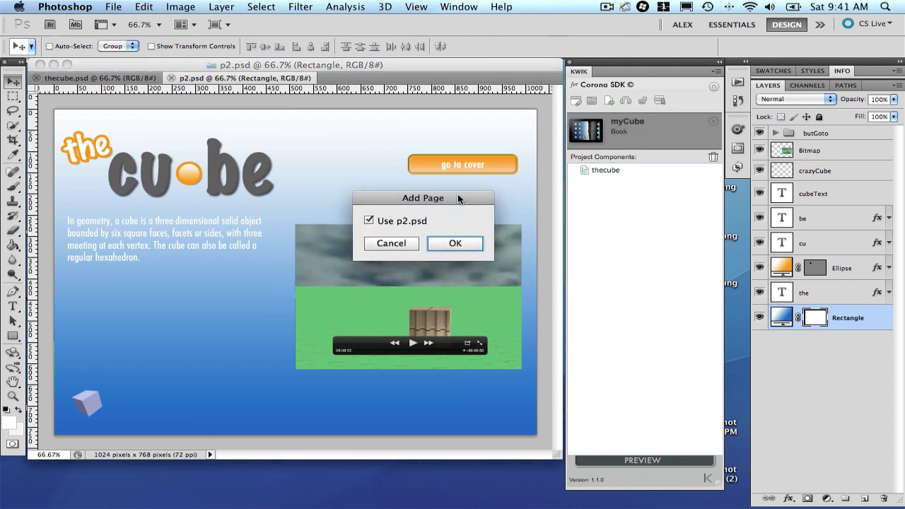
pyautogui.click(451, 243)
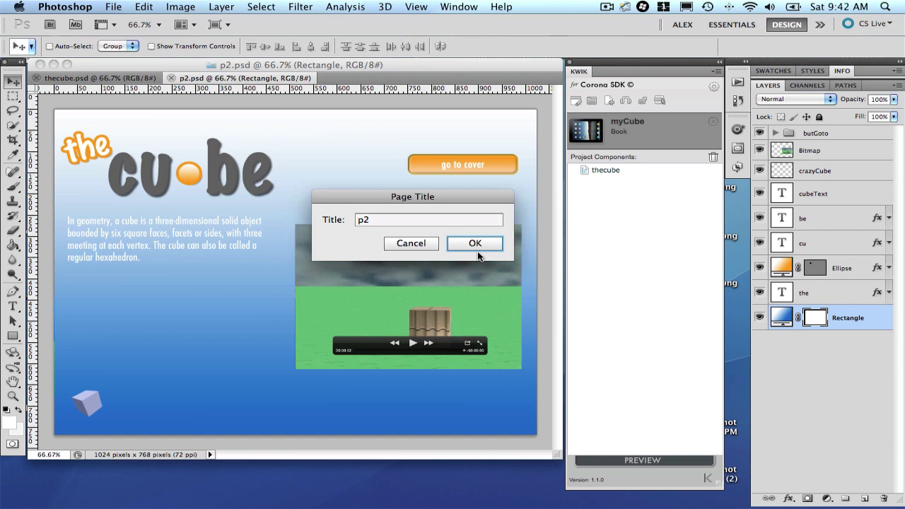
pyautogui.click(477, 251)
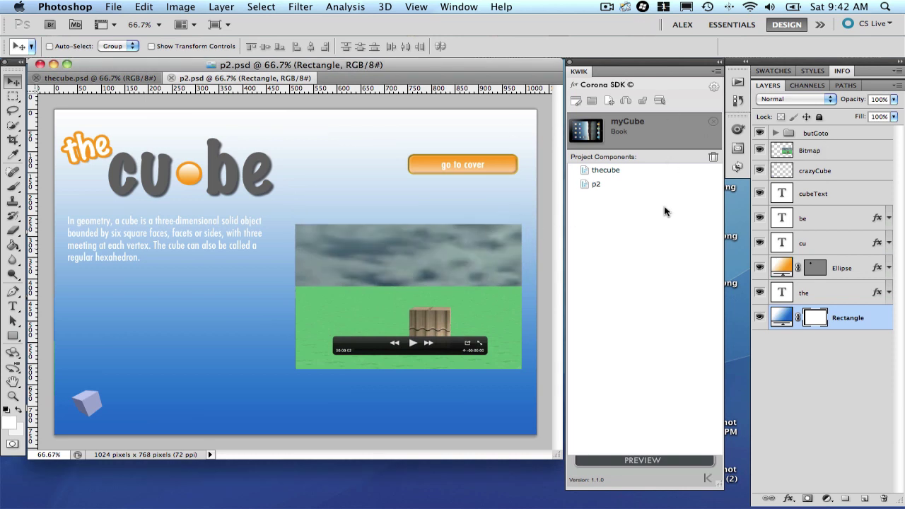
pyautogui.click(660, 186)
pyautogui.click(714, 88)
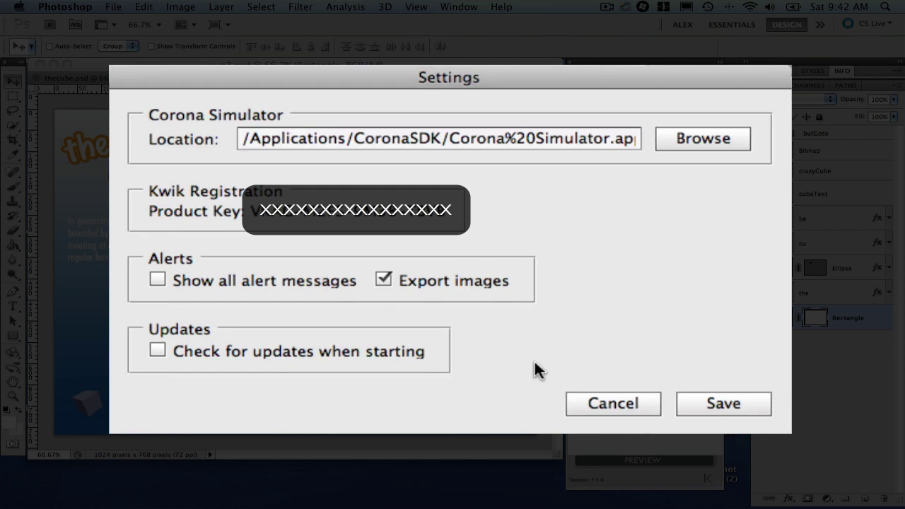
pyautogui.click(710, 409)
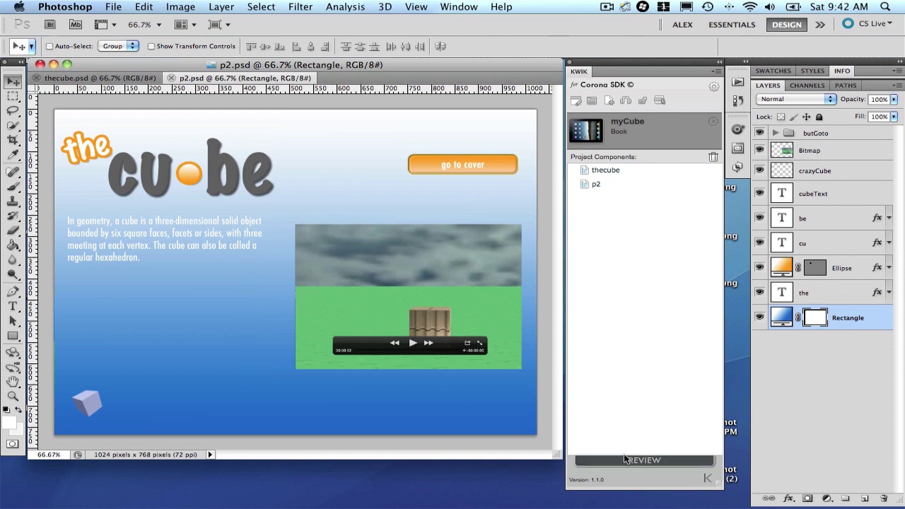
# Step: Export myCube for preview and dismiss the default icon files alert
pyautogui.click(625, 462)
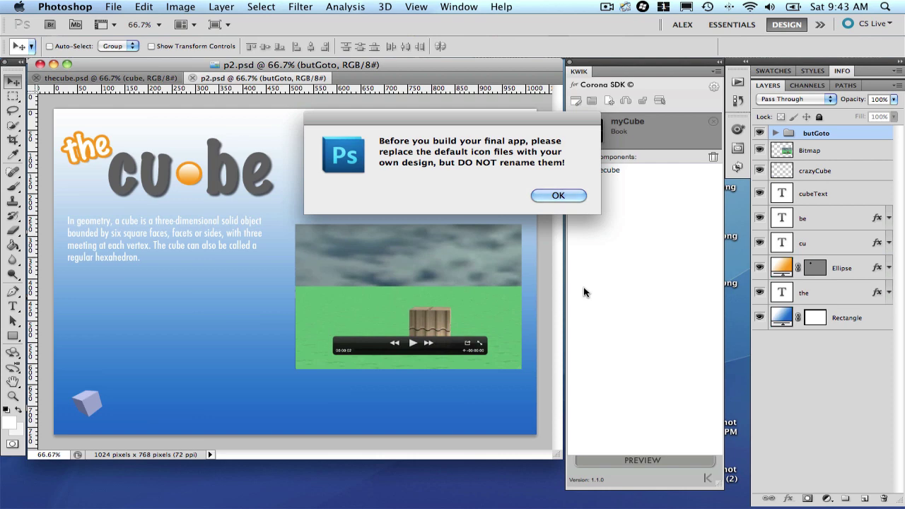
pyautogui.click(566, 198)
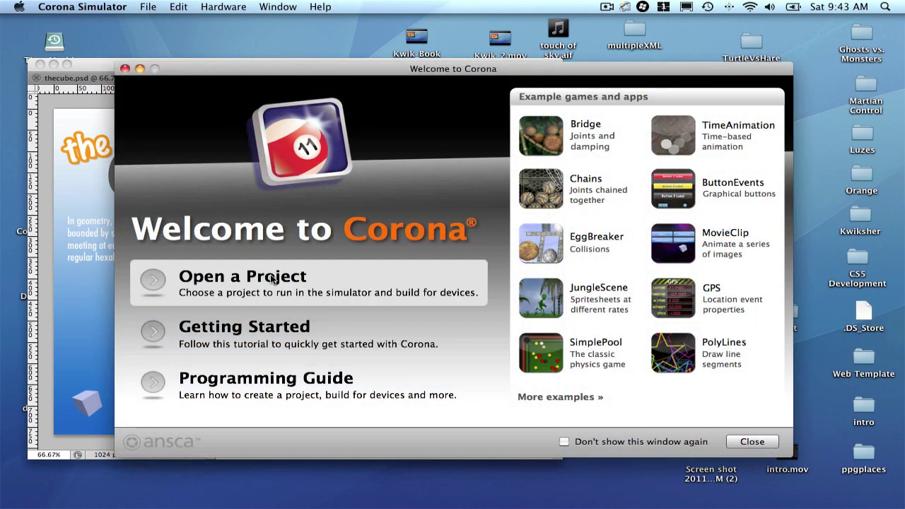
# Step: Browse to the Kwik > myCube > build folder in the Open a Project dialog
pyautogui.click(273, 280)
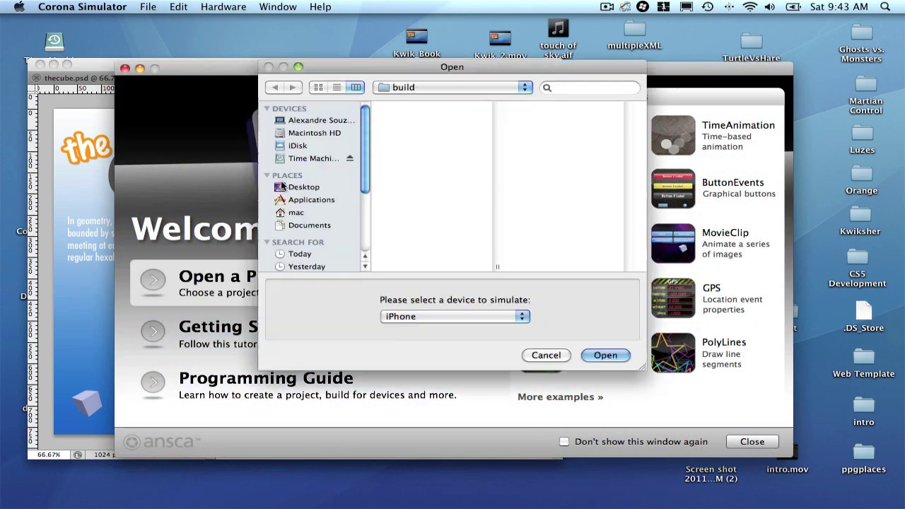
pyautogui.click(397, 88)
pyautogui.click(399, 114)
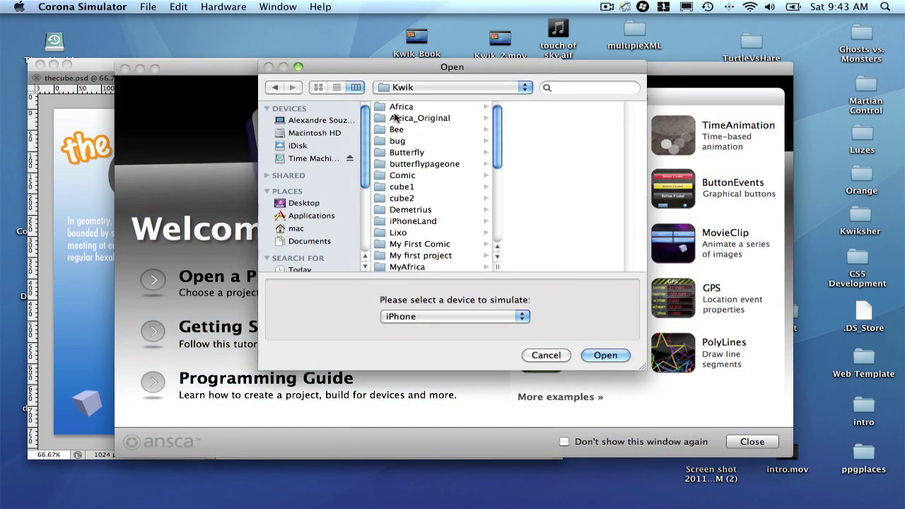
pyautogui.scroll(-5, 423, 198)
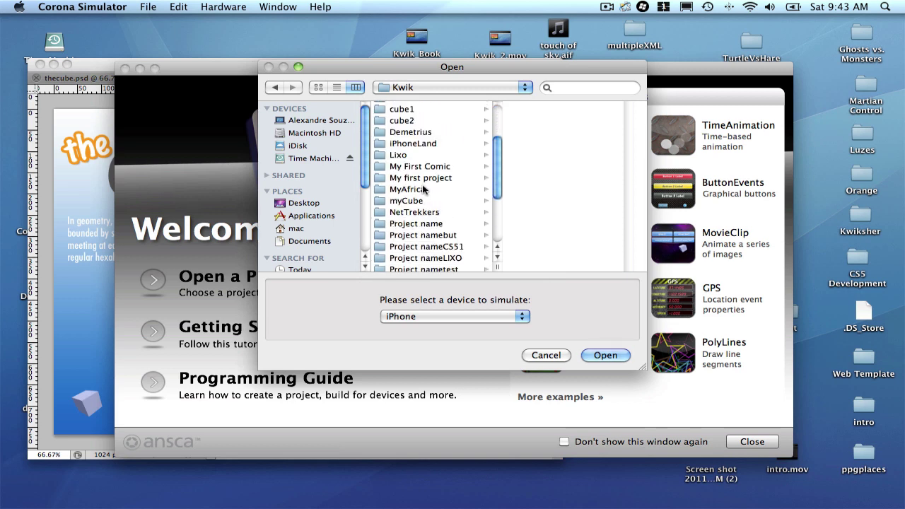
pyautogui.click(417, 203)
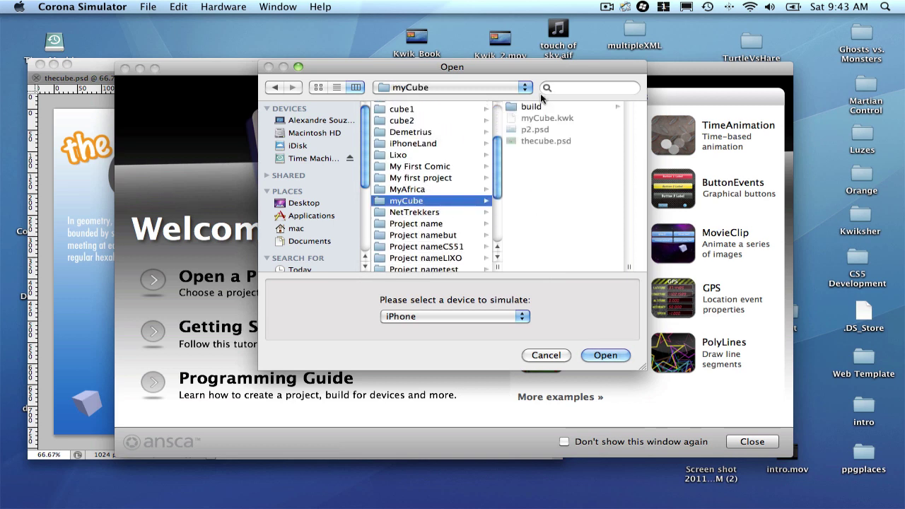
pyautogui.click(532, 107)
# Step: Run the build on a simulated iPad, going from the cover to the cube page and back
pyautogui.click(519, 316)
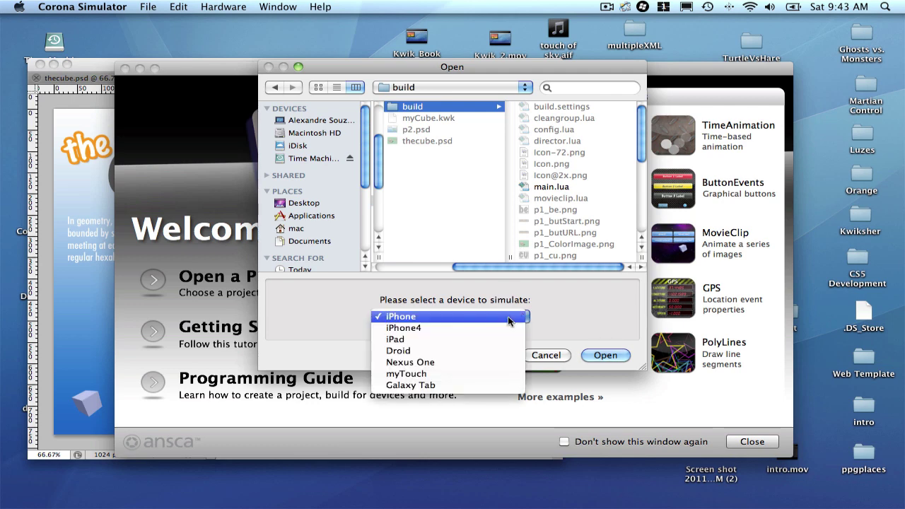
pyautogui.click(502, 341)
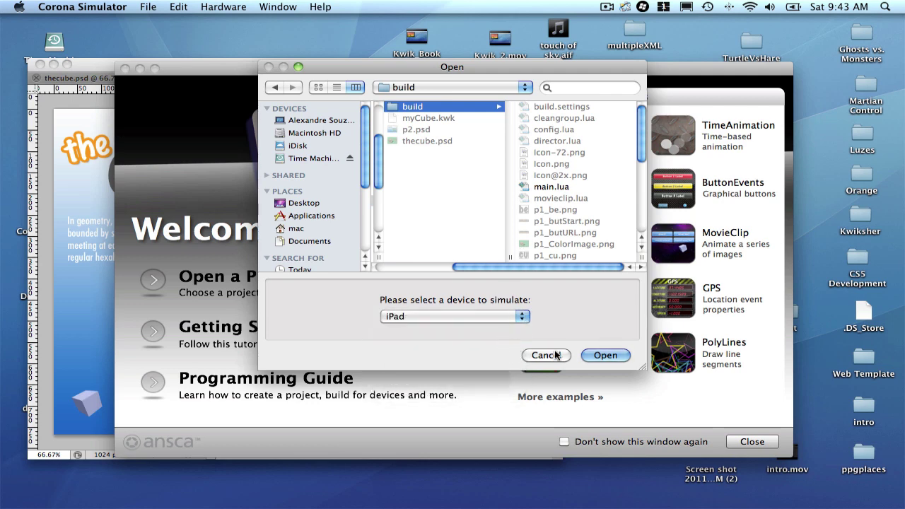
pyautogui.click(598, 355)
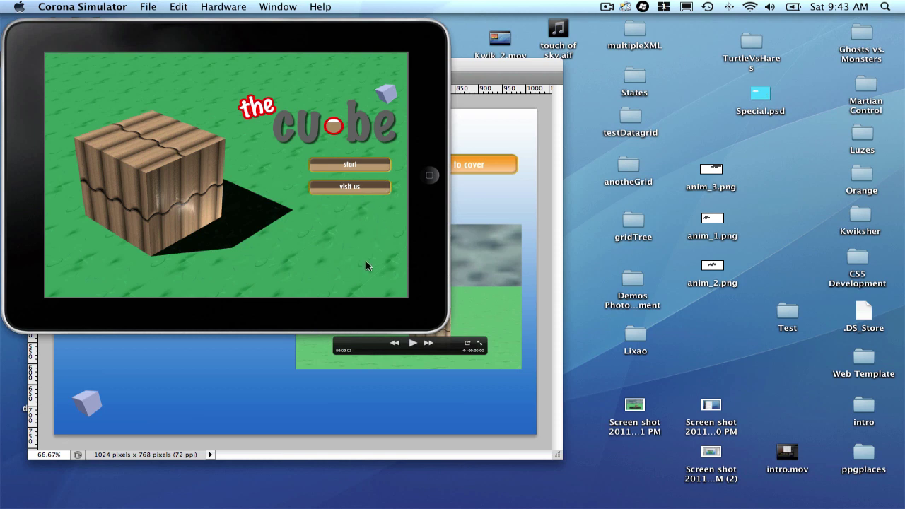
pyautogui.click(210, 247)
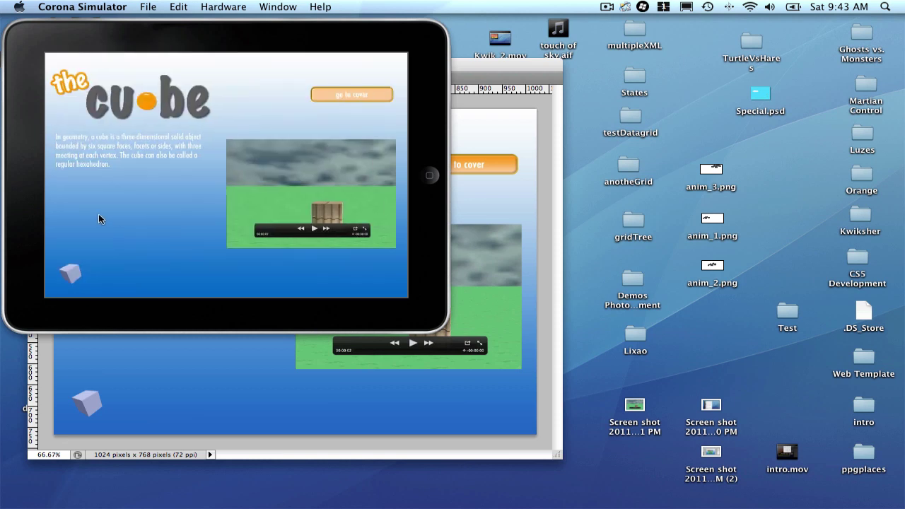
pyautogui.moveTo(97, 219); pyautogui.dragTo(290, 212)
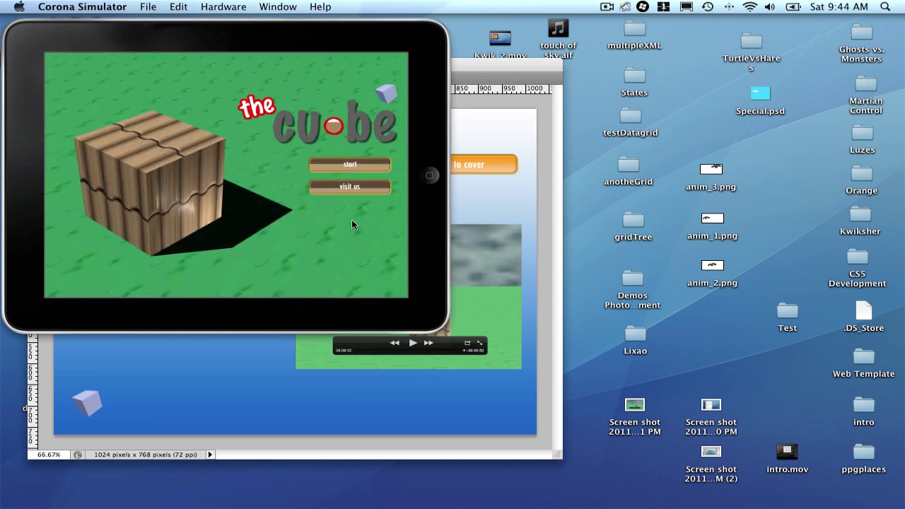